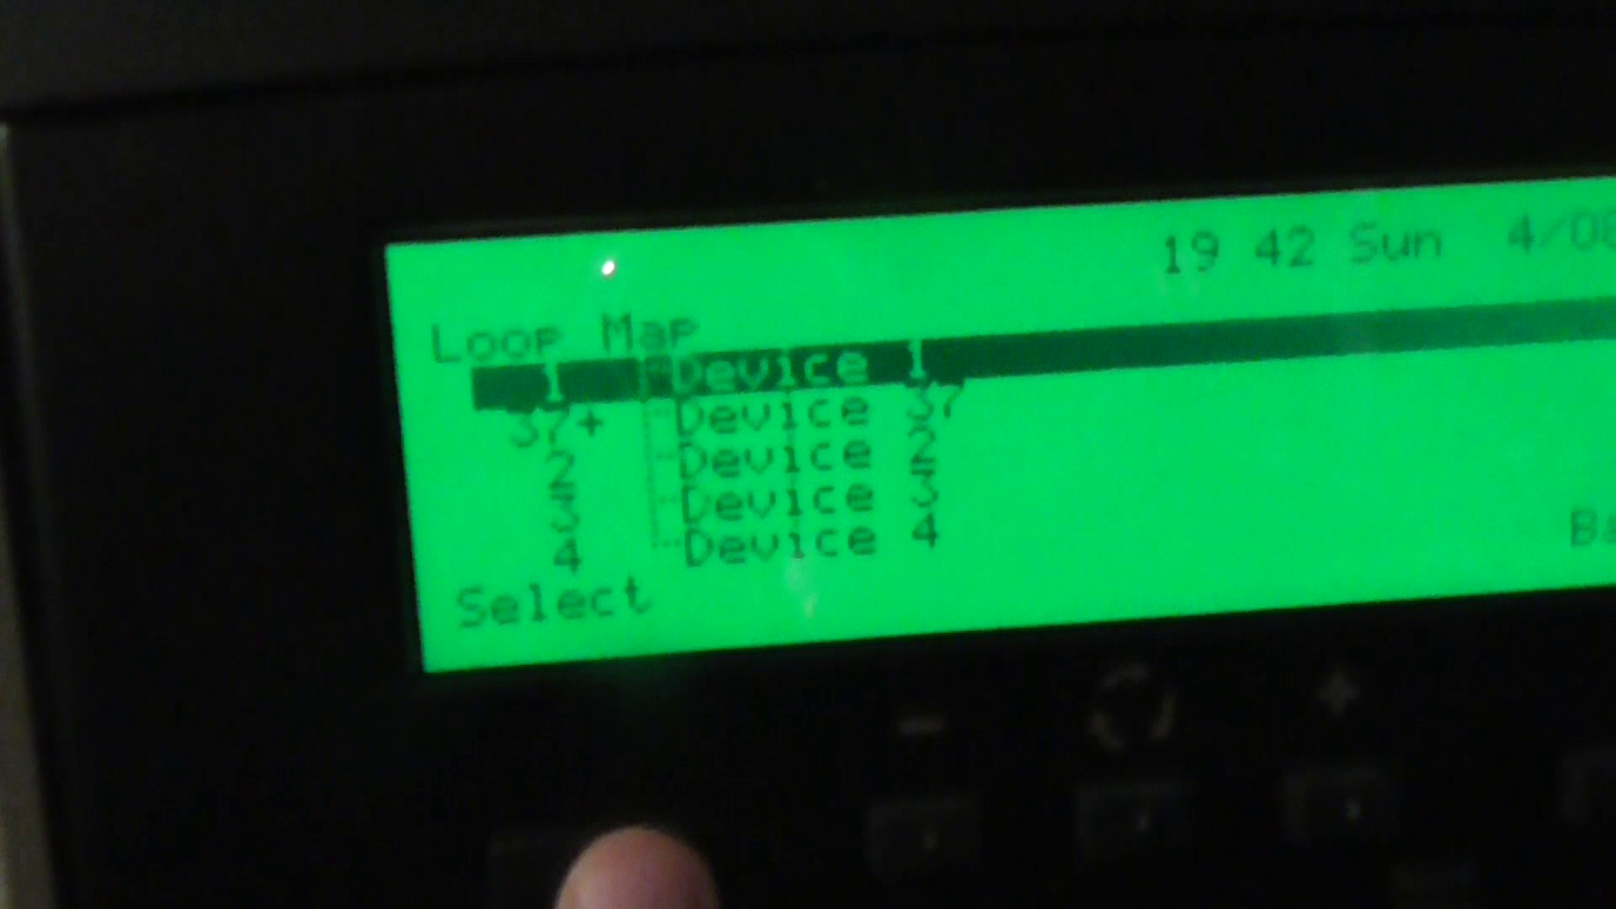
Check Device 1's details (enabled Sounder Strobe), view Device 2, then return to Device 1
click(662, 858)
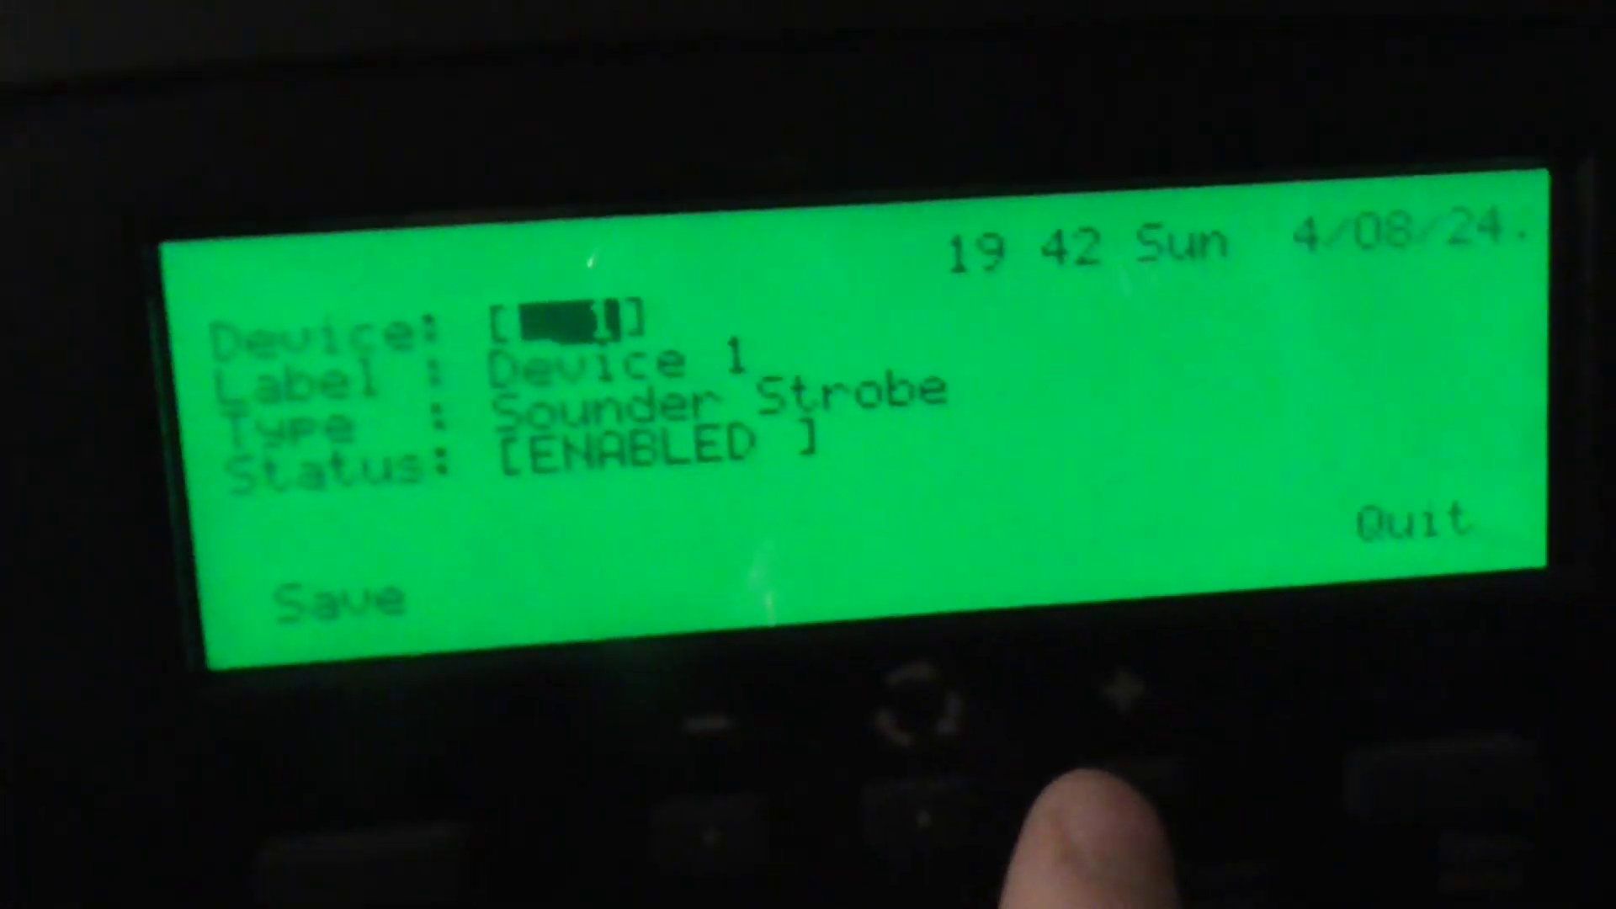
key(Up)
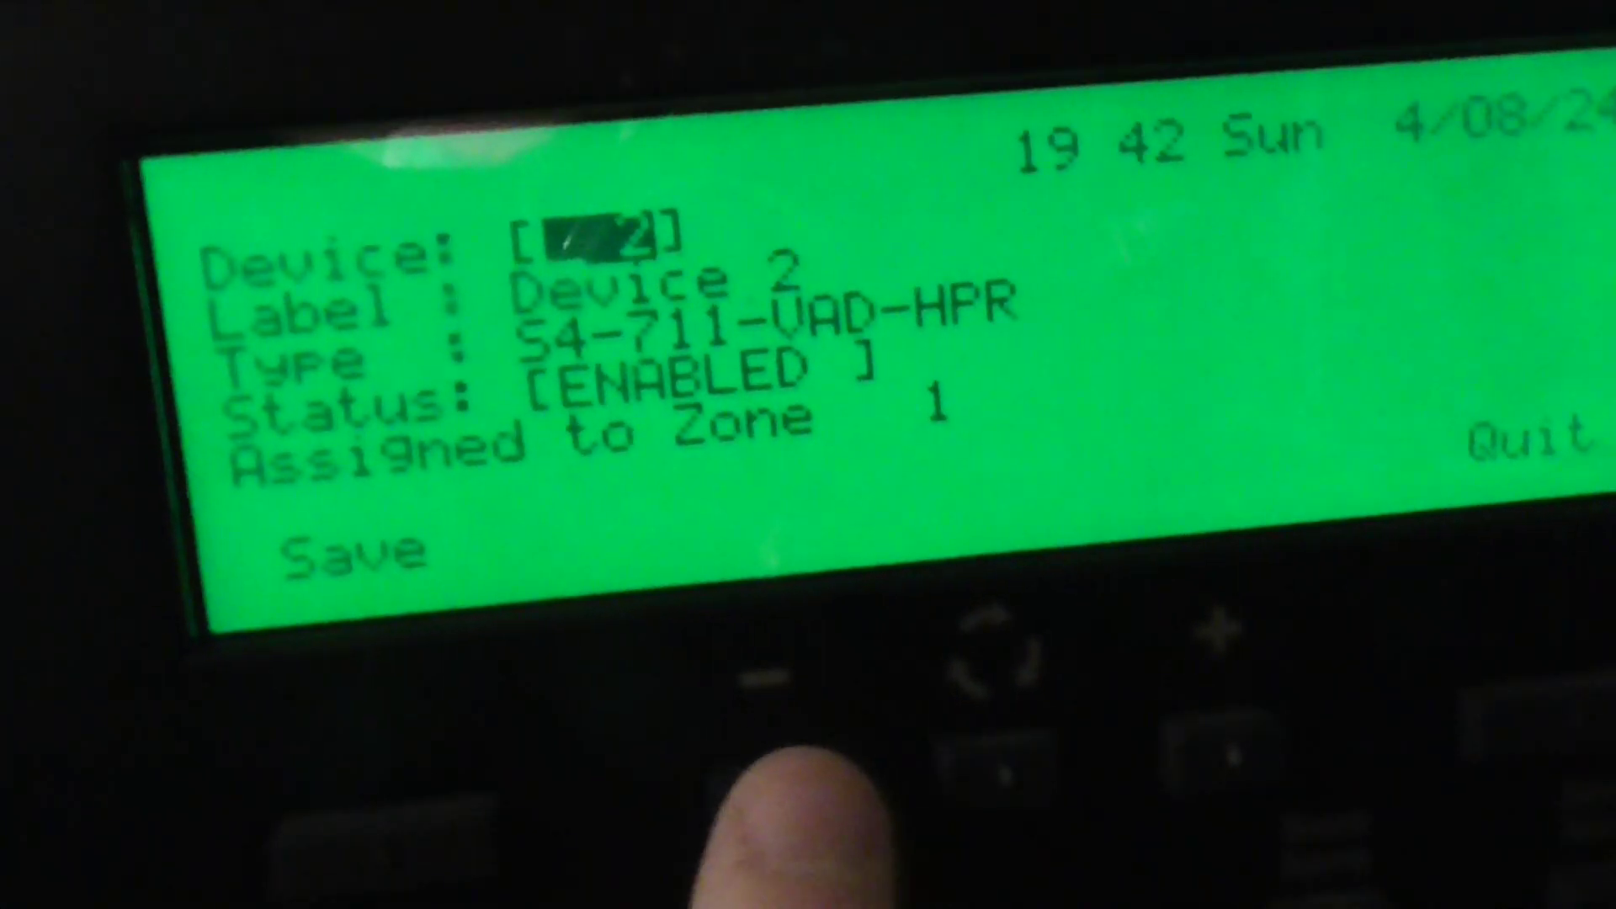
key(Down)
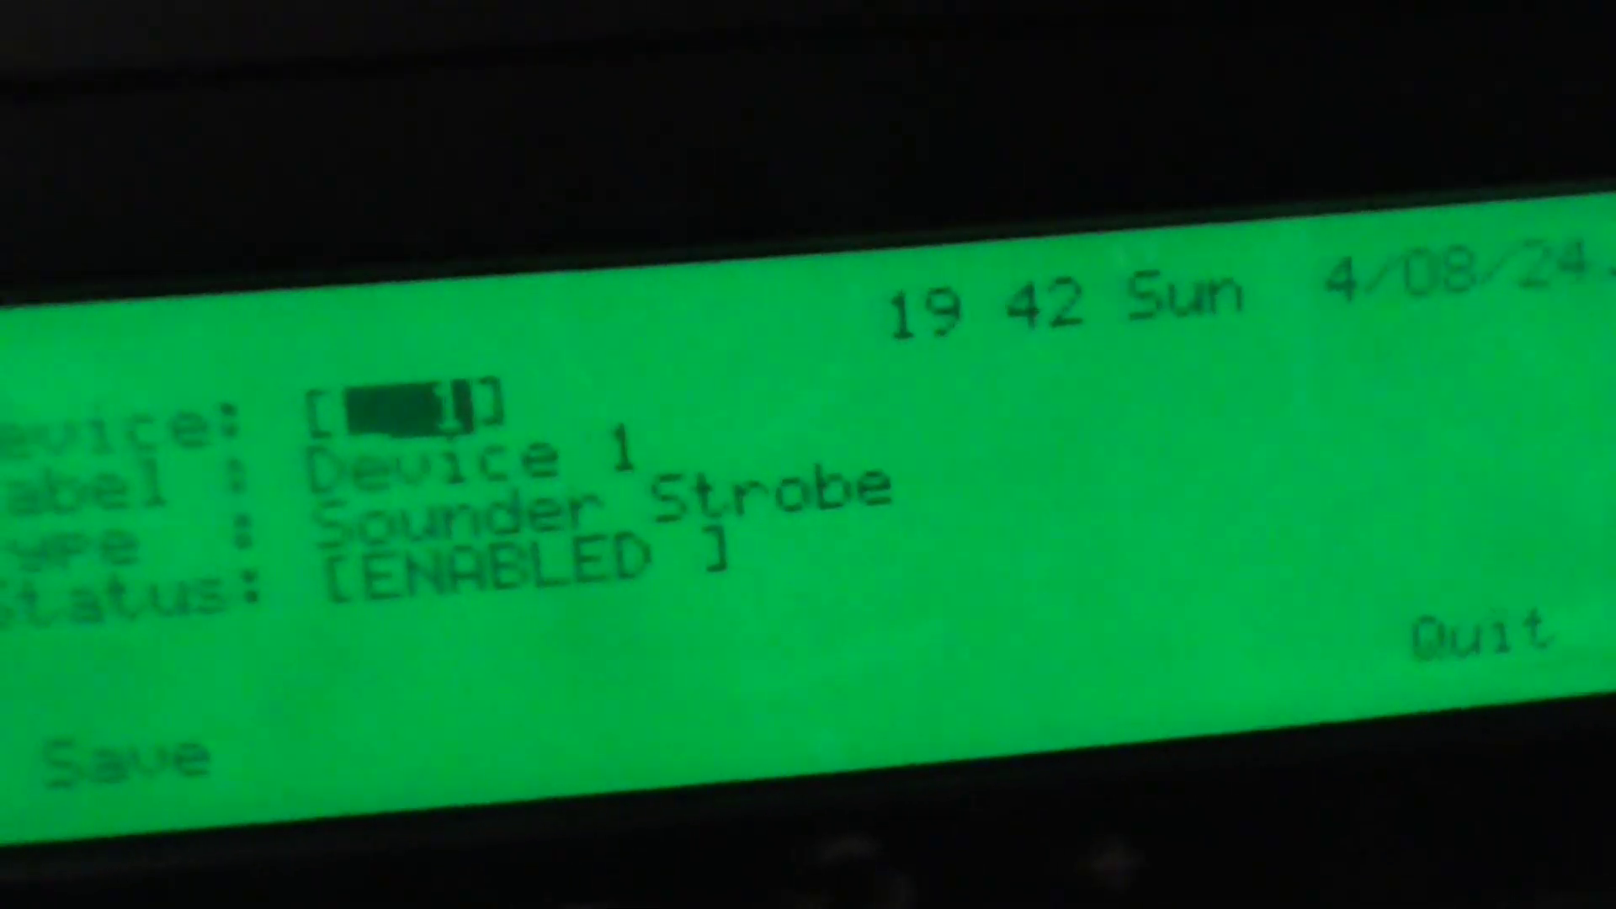
Leave the Loop Map and reach Device 1's loop settings via the Settings menu
key(Escape)
key(Escape)
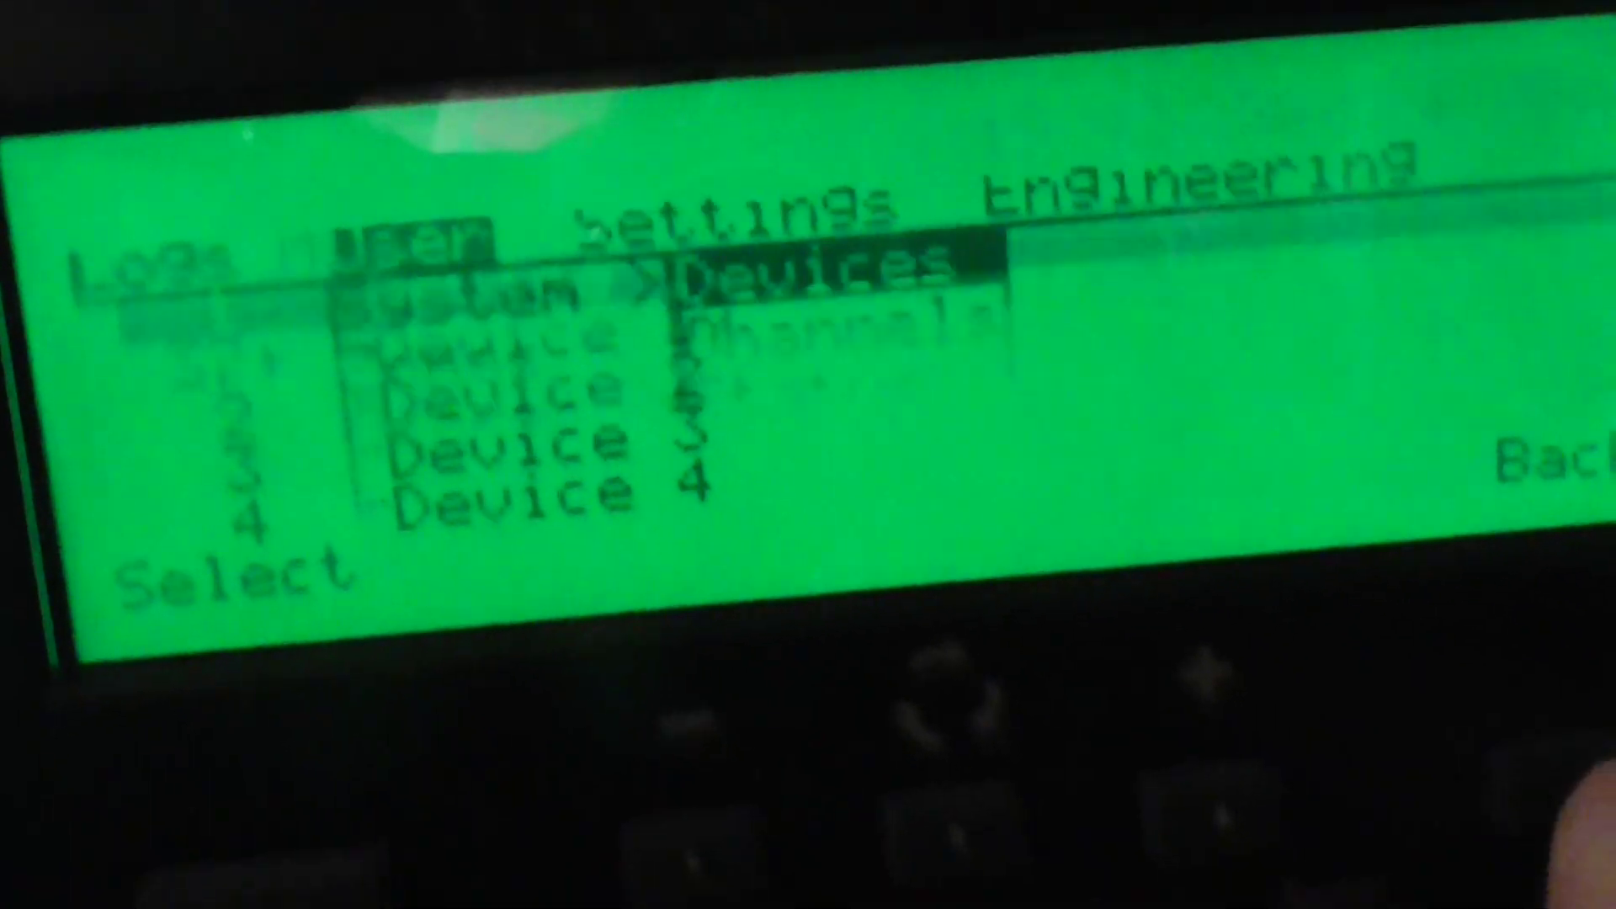
key(Escape)
key(Down)
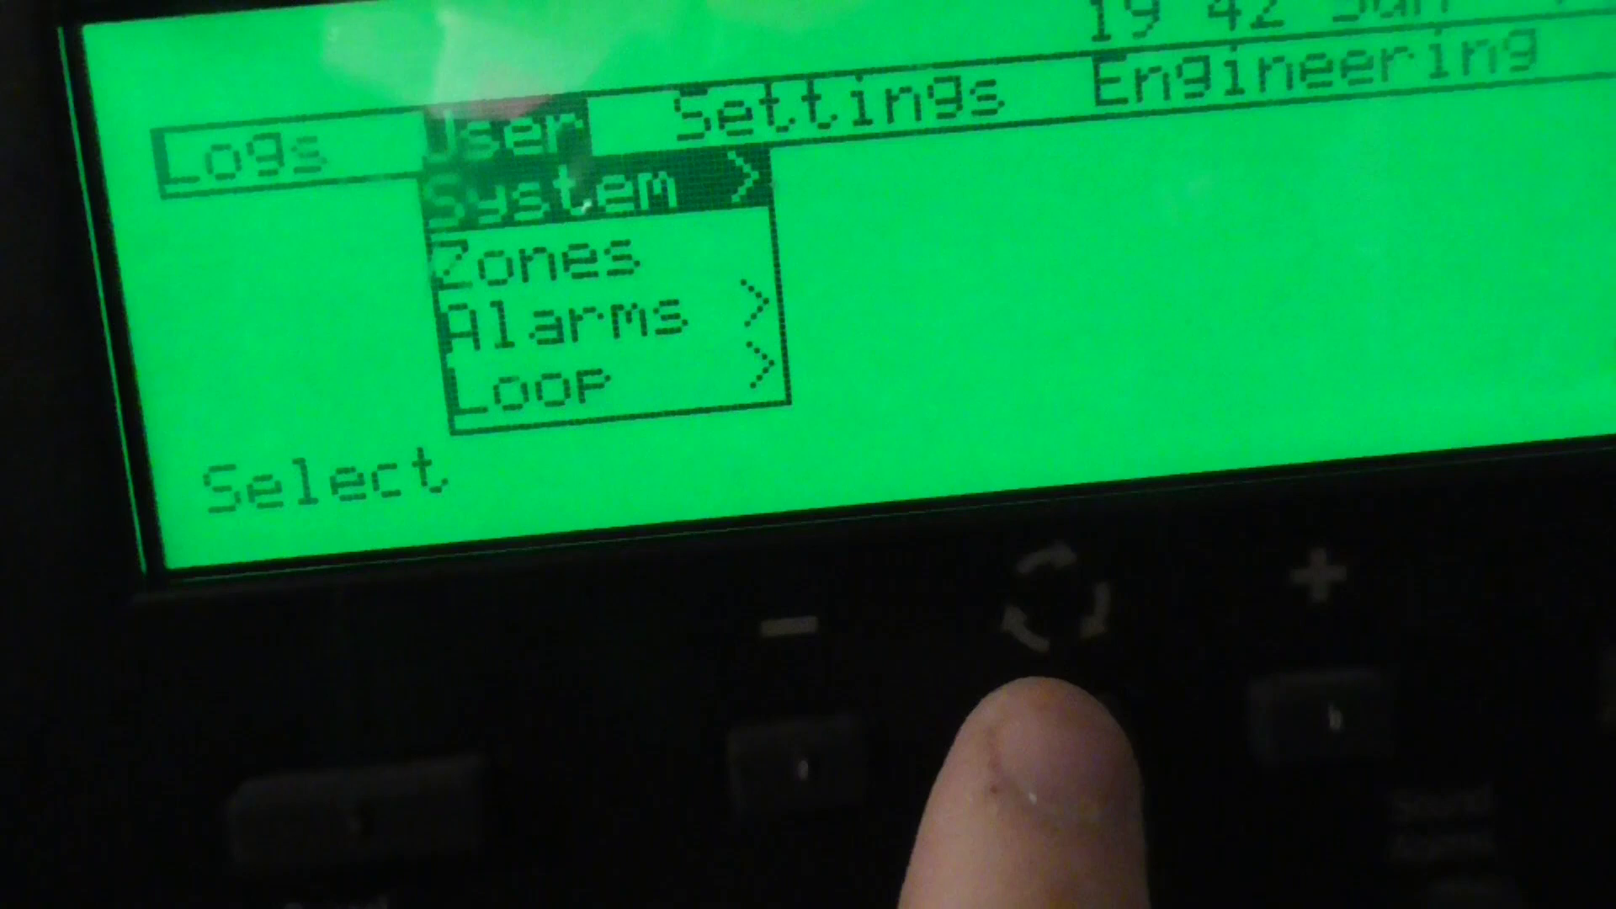
key(Return)
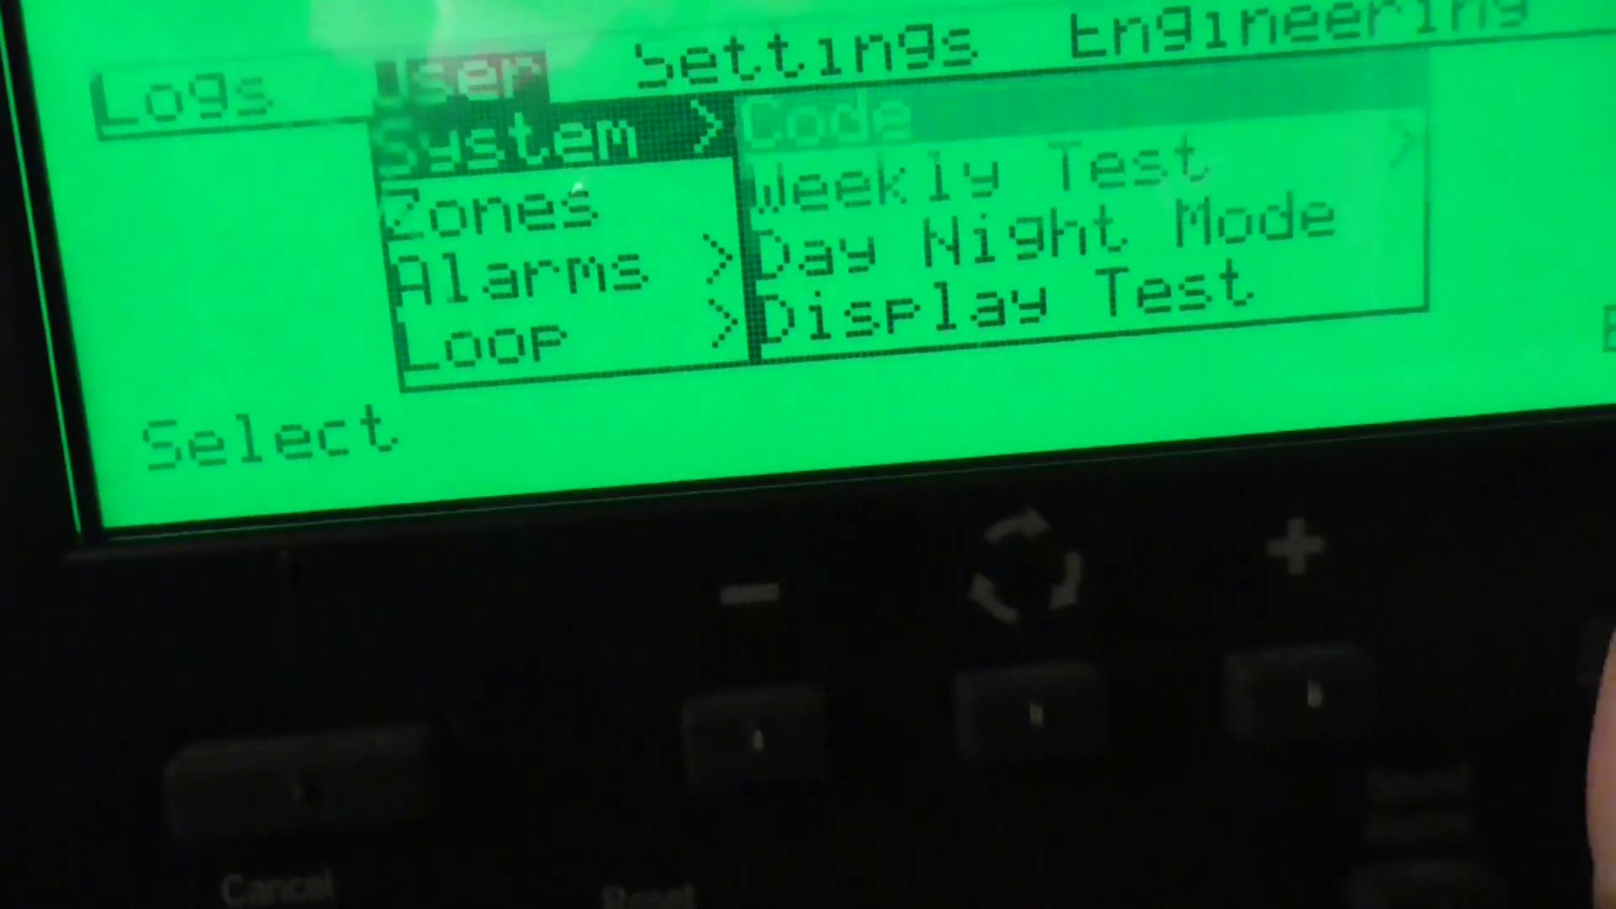
key(Escape)
key(Escape)
key(Right)
key(Return)
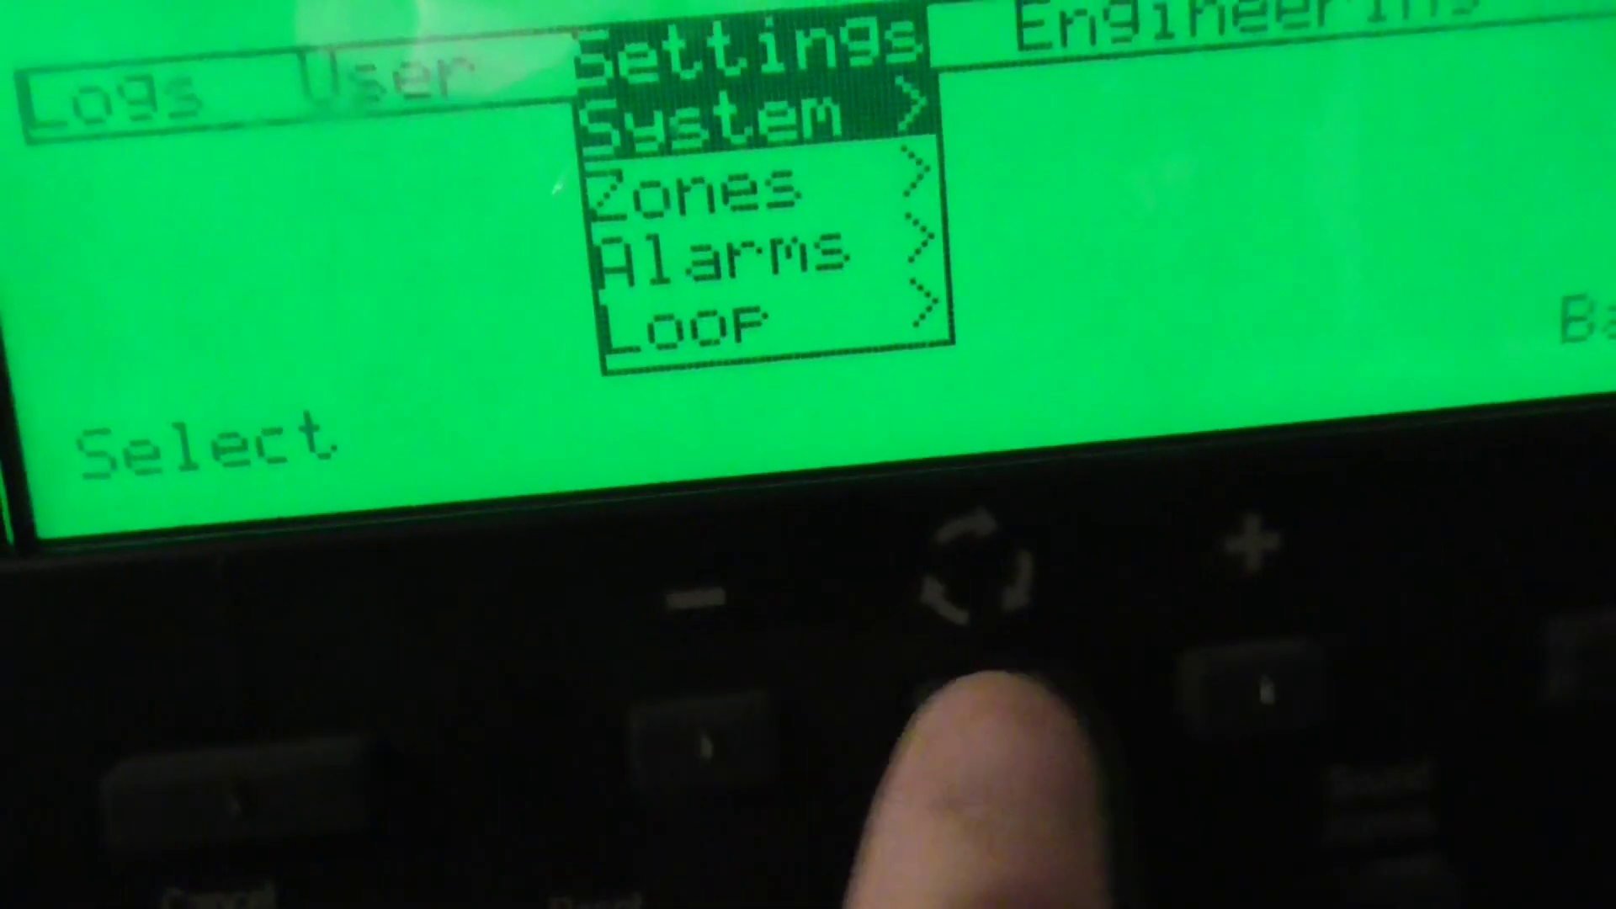
key(Up)
key(Return)
key(Return)
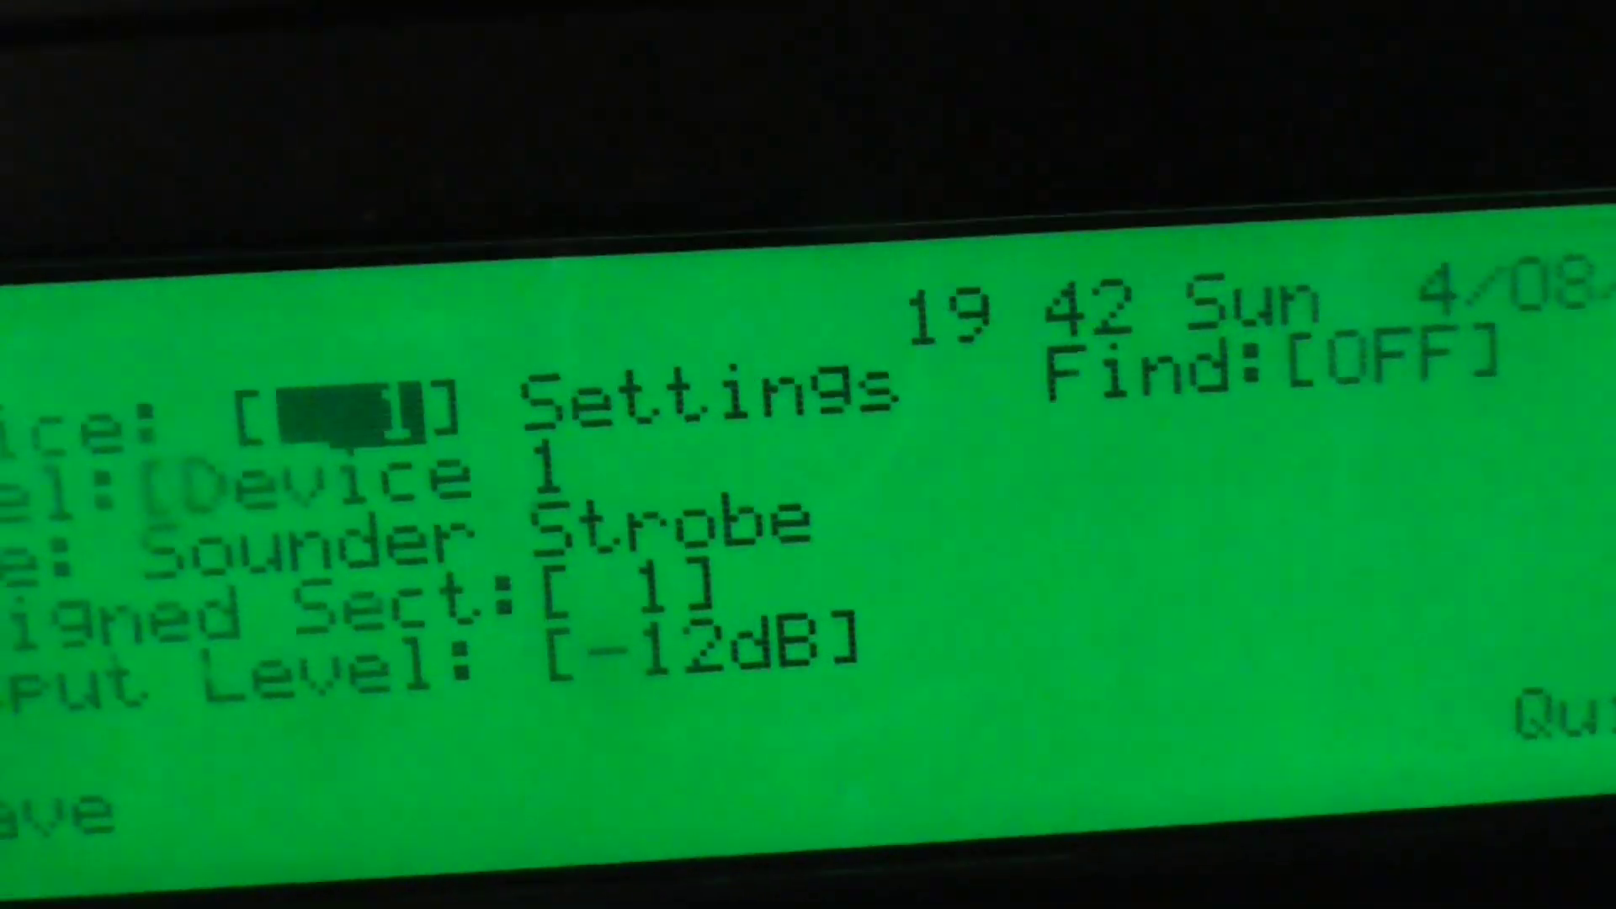
Step through Device 1's settings fields, from Find to the assigned section field
key(Right)
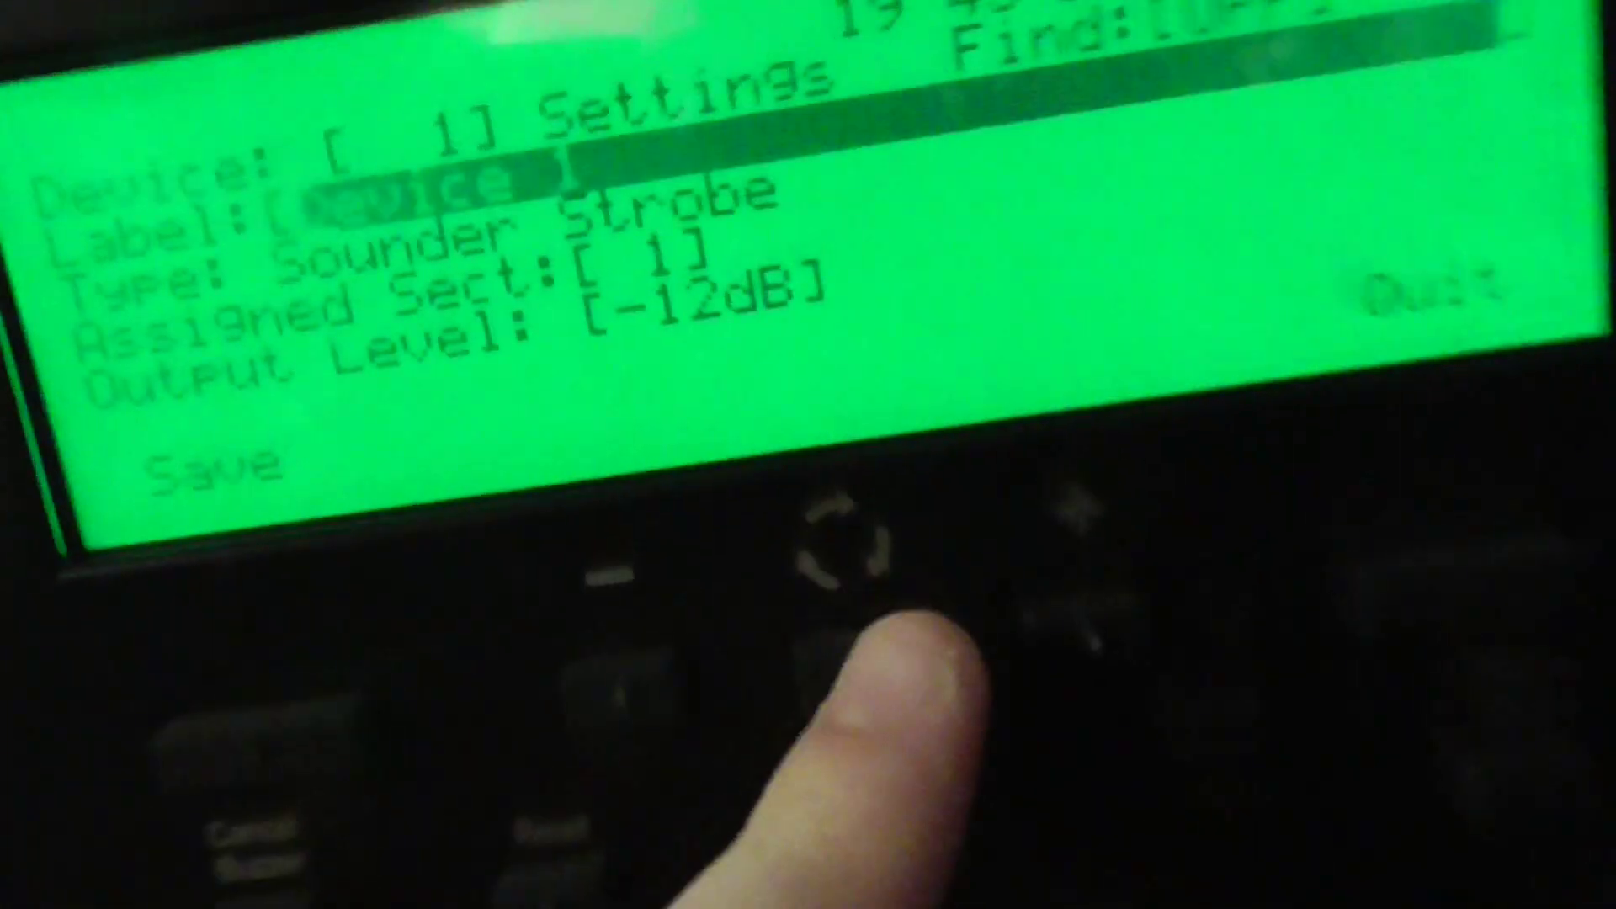
key(Down)
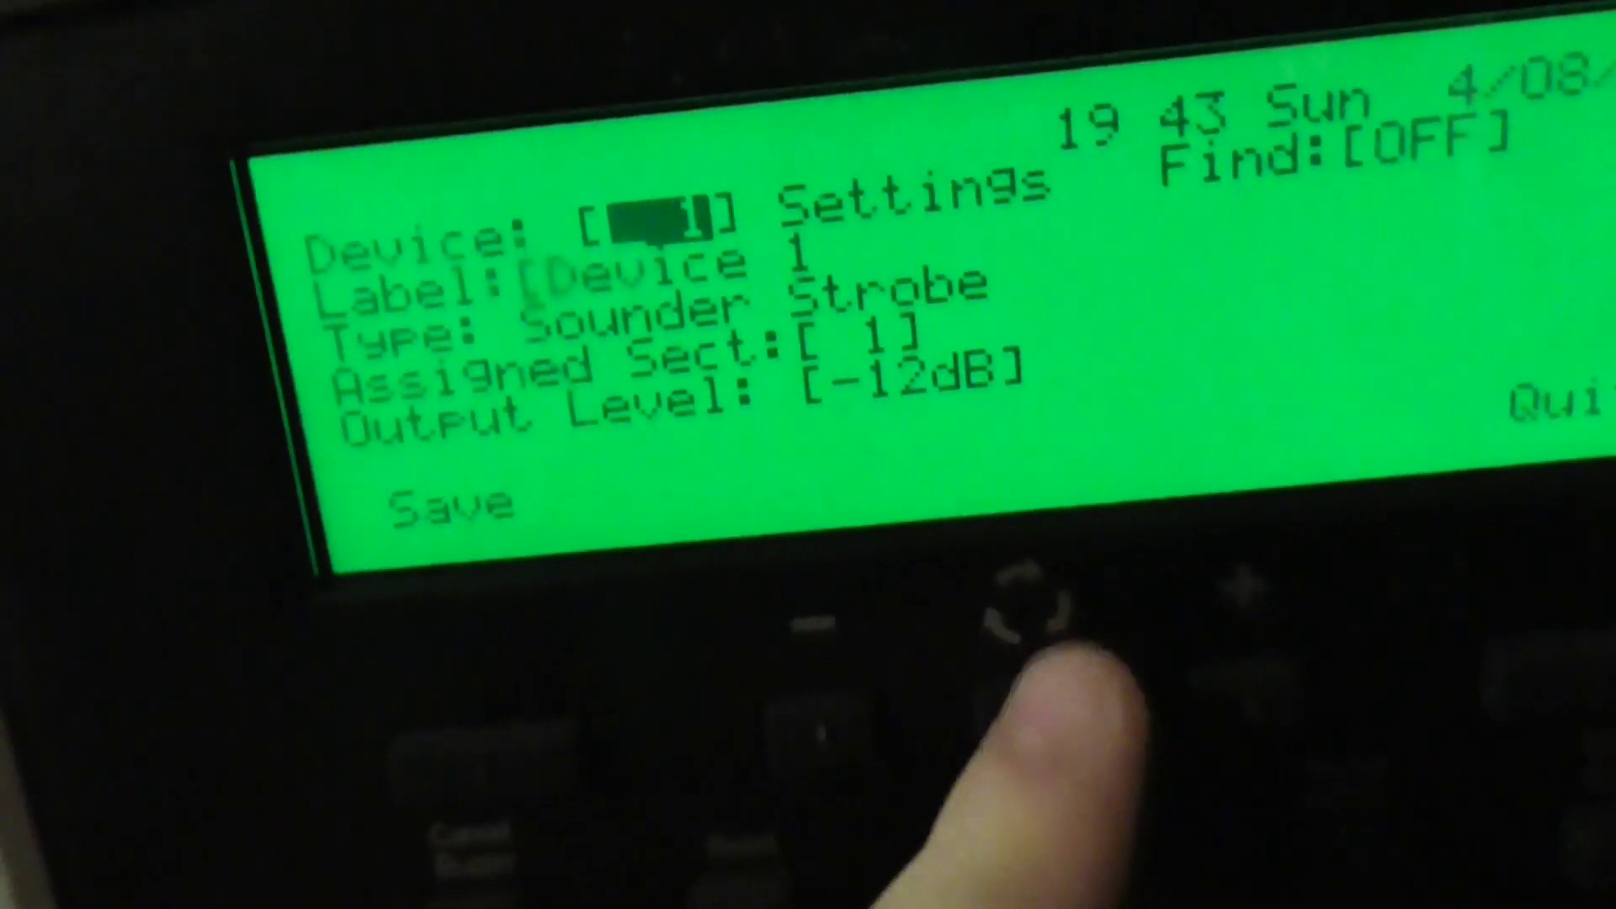